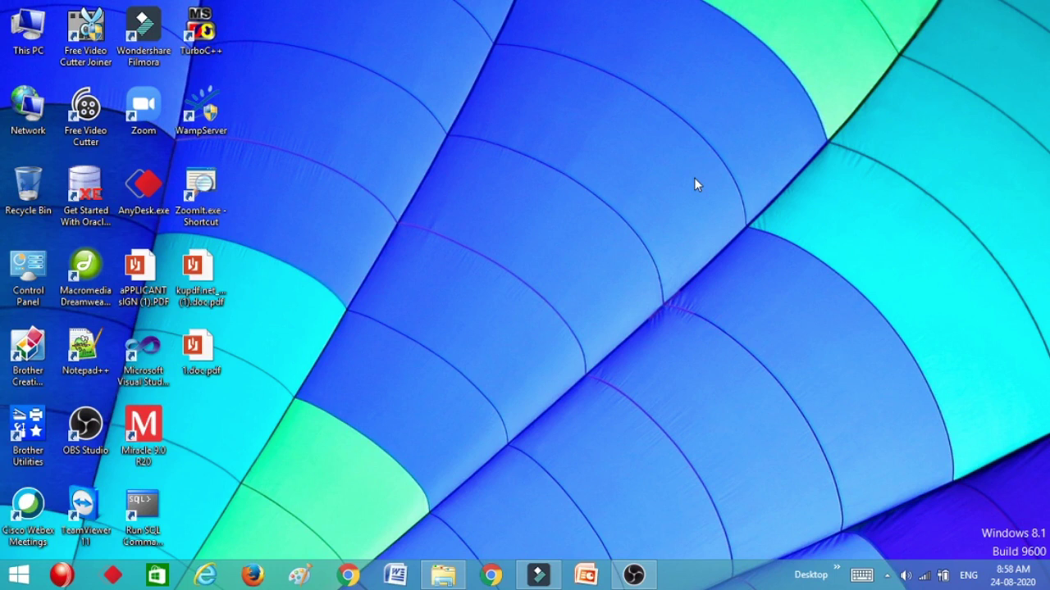
{"action": "right_click", "coordinate": [615, 160]}
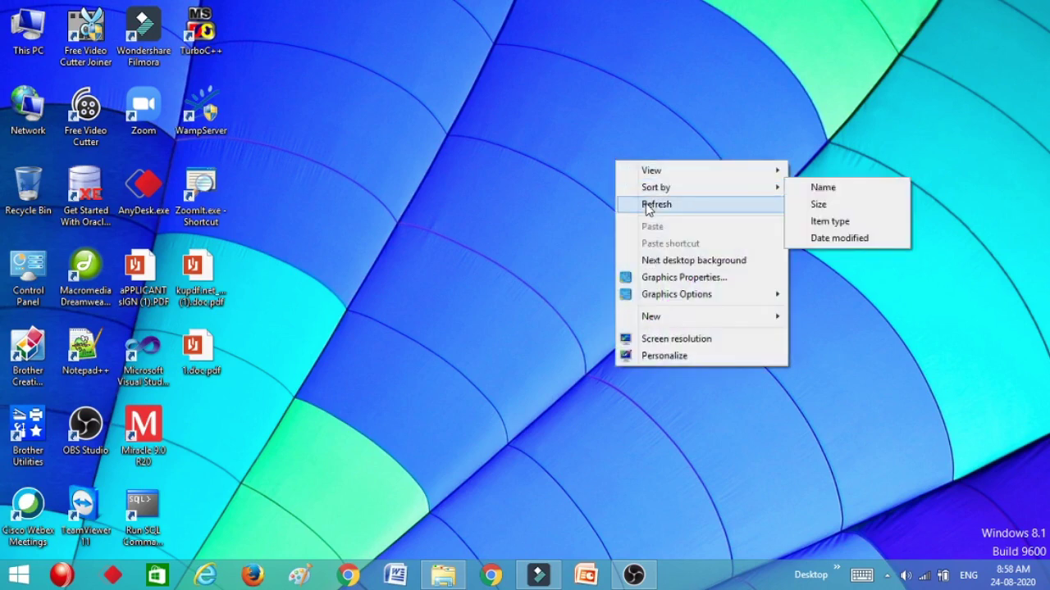
{"action": "left_click", "coordinate": [648, 206]}
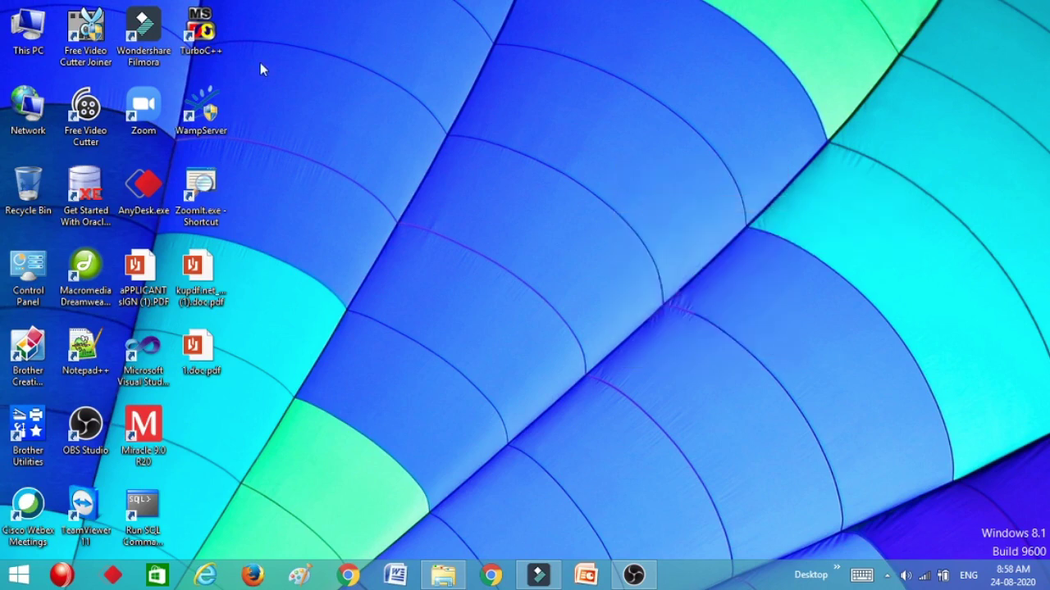
{"action": "right_click", "coordinate": [367, 137]}
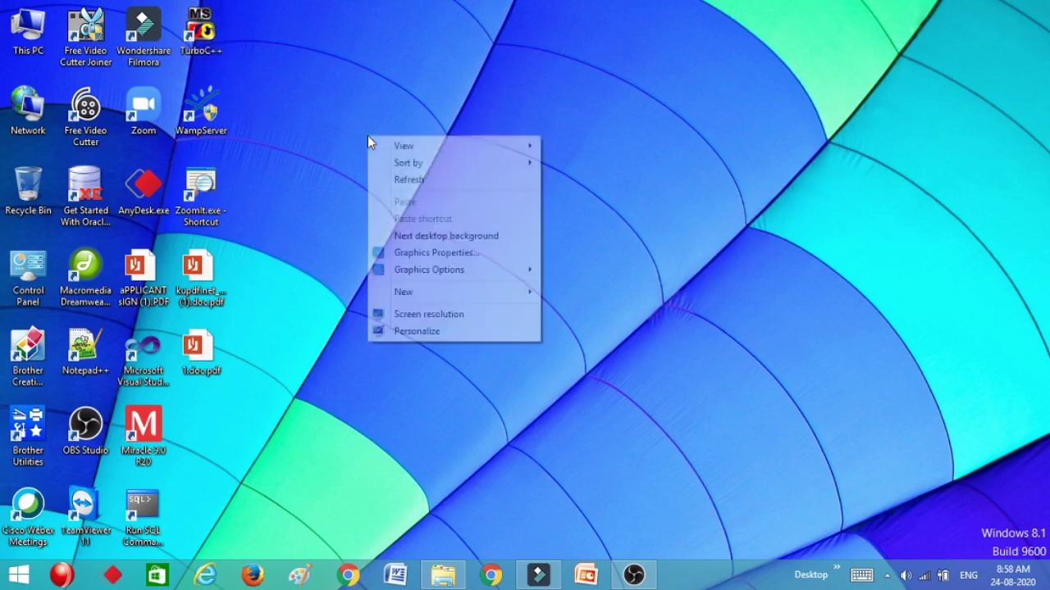
{"action": "left_click", "coordinate": [399, 183]}
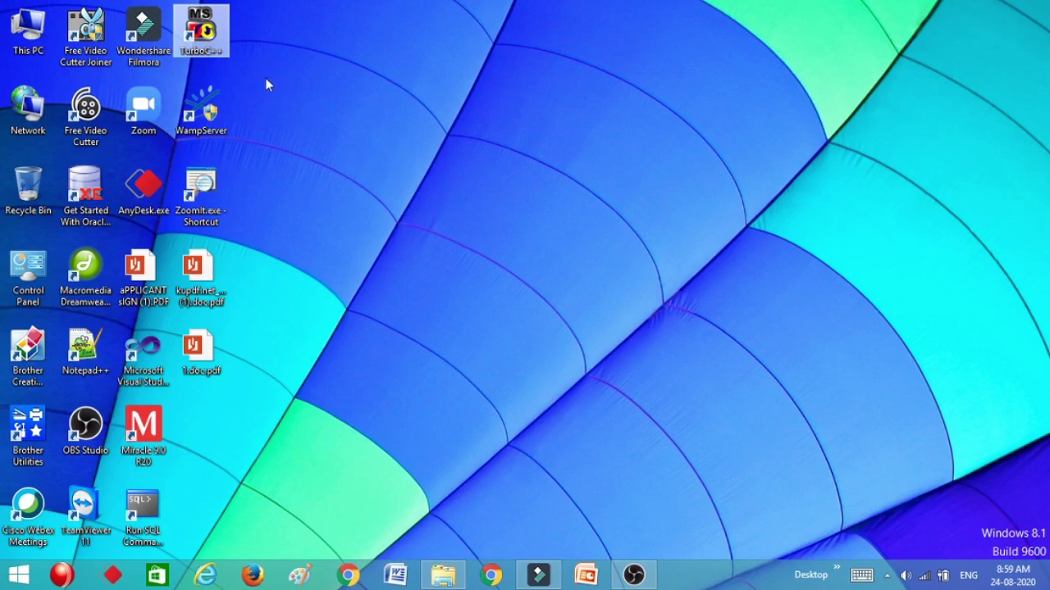
Open the TurboC3 folder inside TurboC++\Disk on Local Disk (C:).
{"action": "left_click", "coordinate": [31, 31]}
{"action": "double_click", "coordinate": [33, 31]}
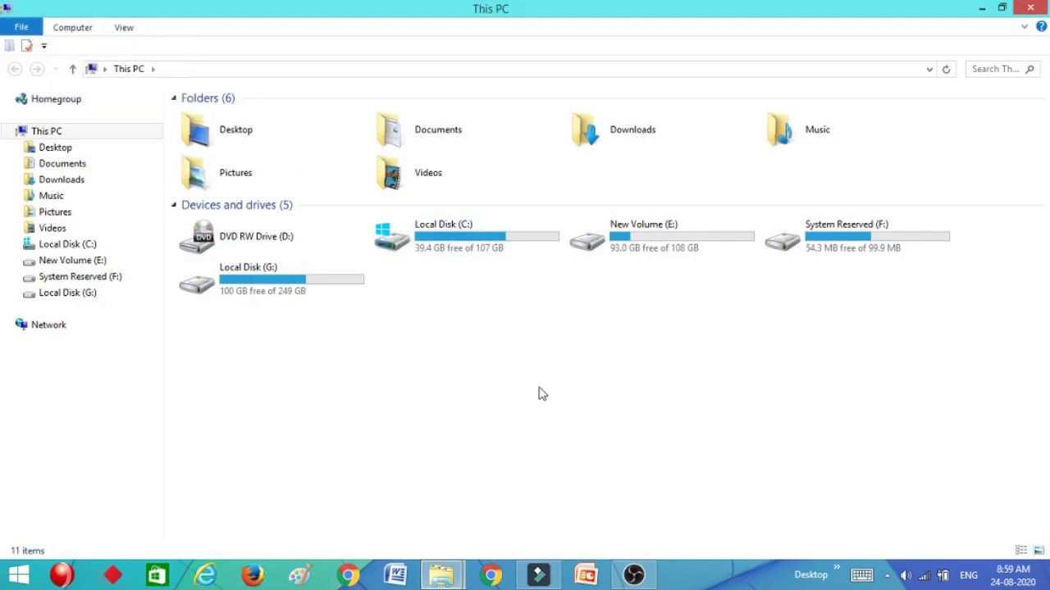
{"action": "double_click", "coordinate": [456, 259]}
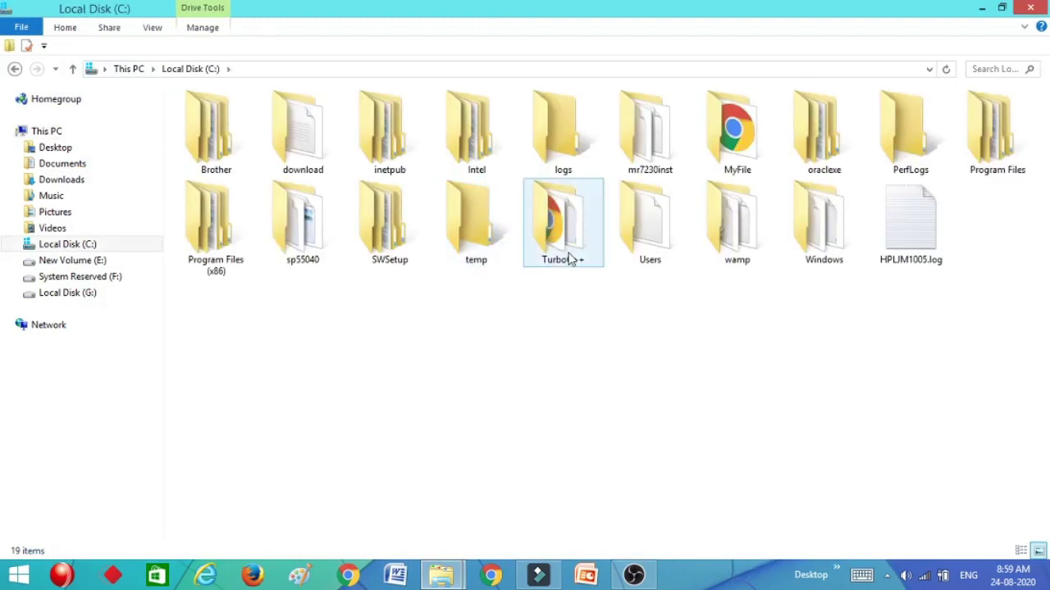
{"action": "double_click", "coordinate": [564, 238]}
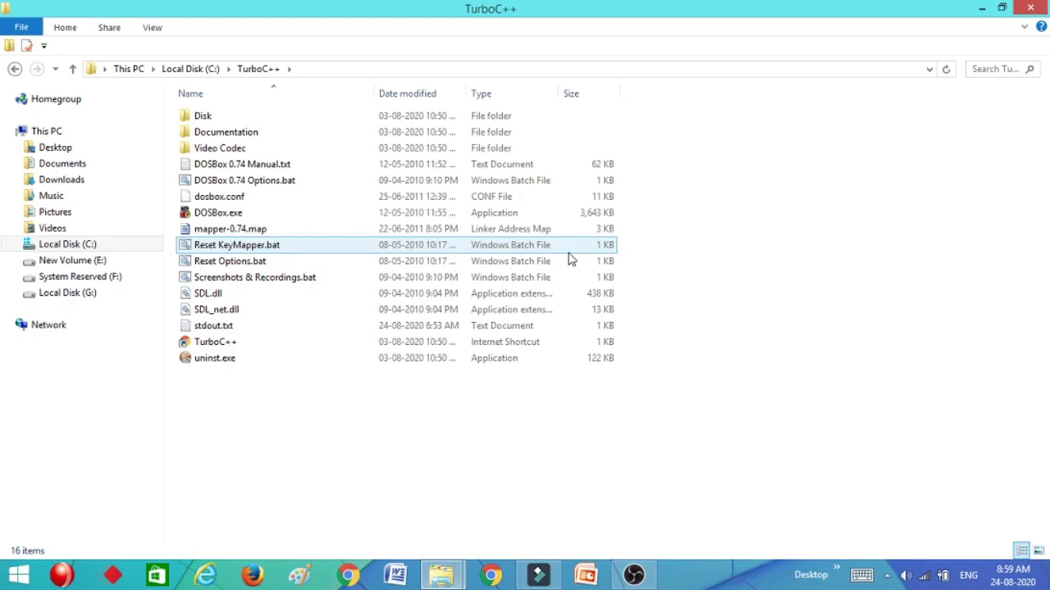
{"action": "double_click", "coordinate": [261, 122]}
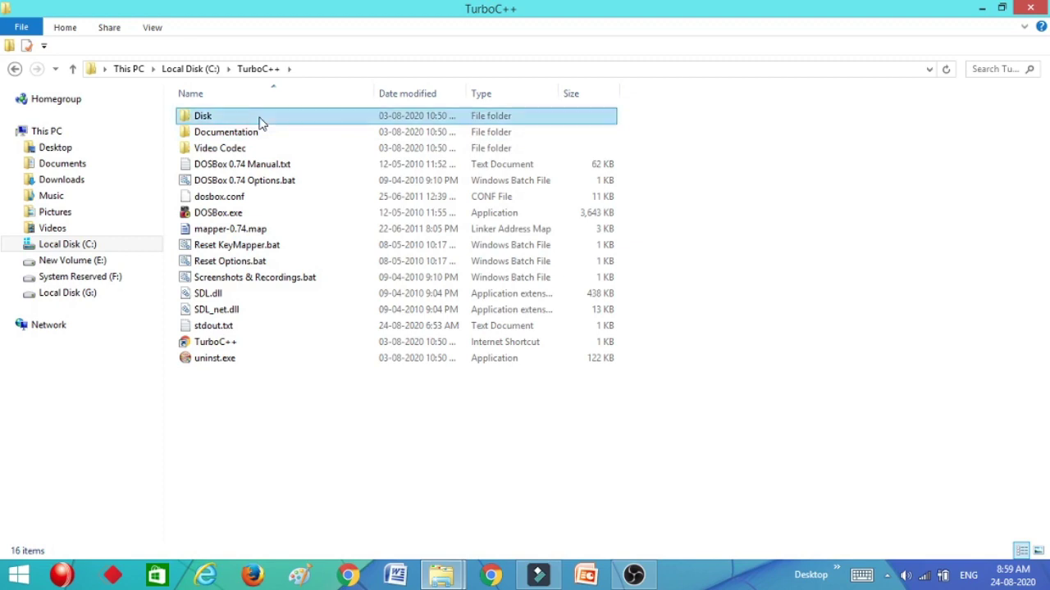
{"action": "double_click", "coordinate": [261, 122]}
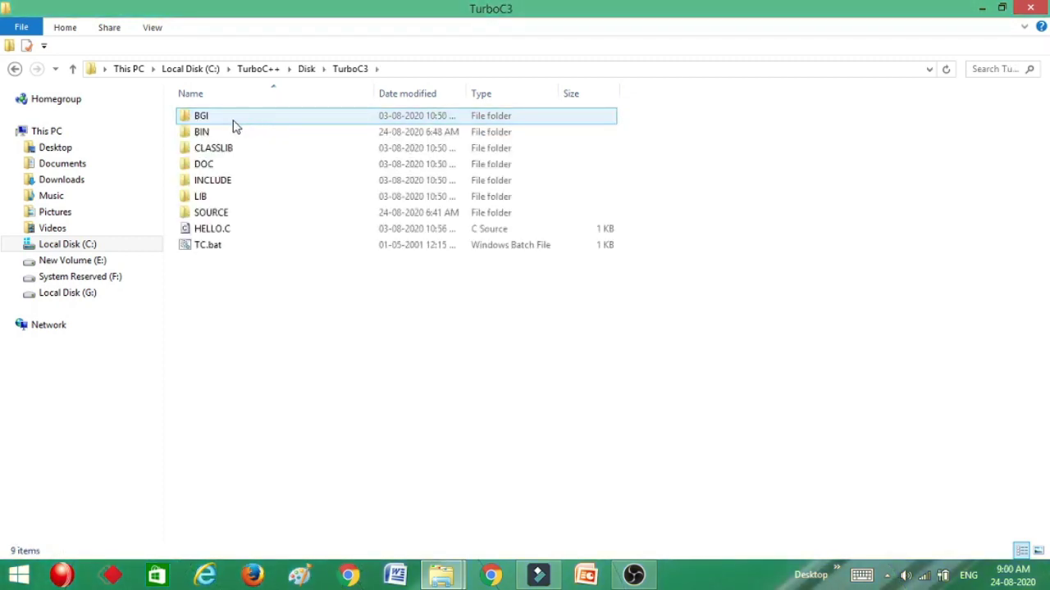
Copy the files CGA.BGI and EGAVGA.BGI from the BGI folder.
{"action": "left_click", "coordinate": [233, 121]}
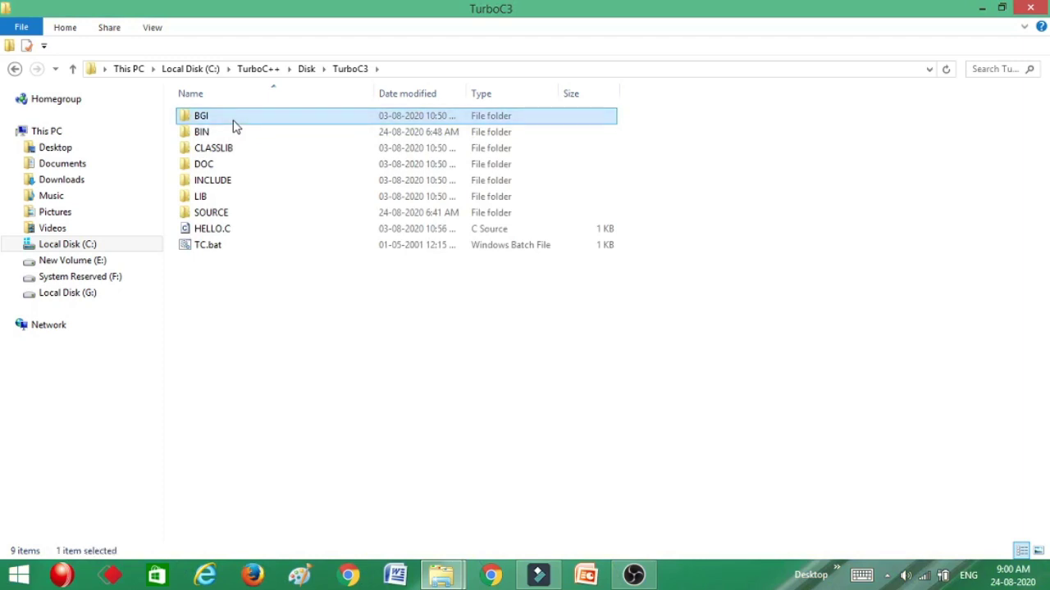
{"action": "double_click", "coordinate": [233, 122]}
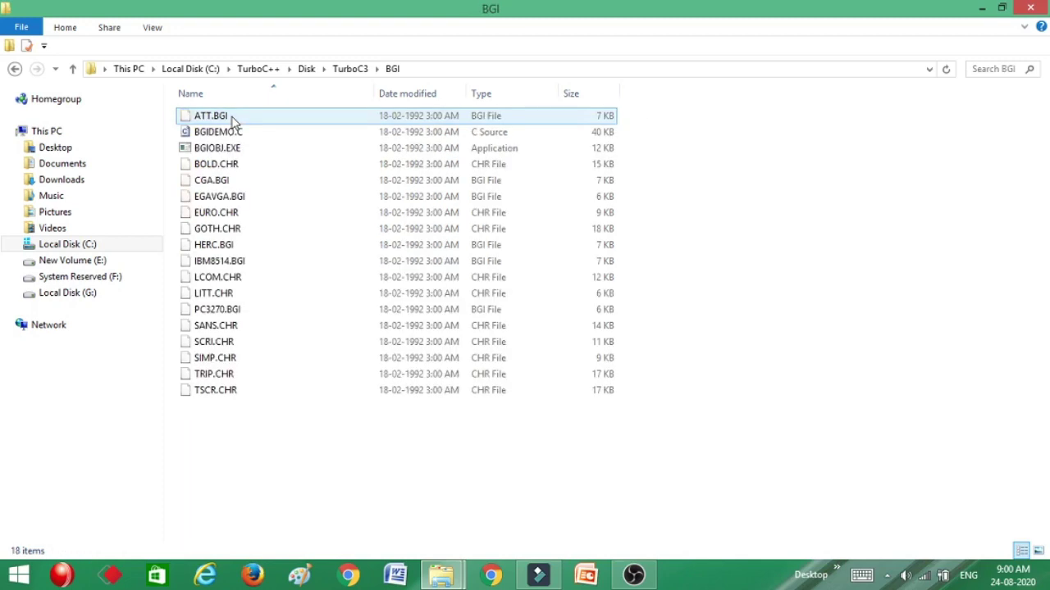
{"action": "left_click", "coordinate": [231, 179]}
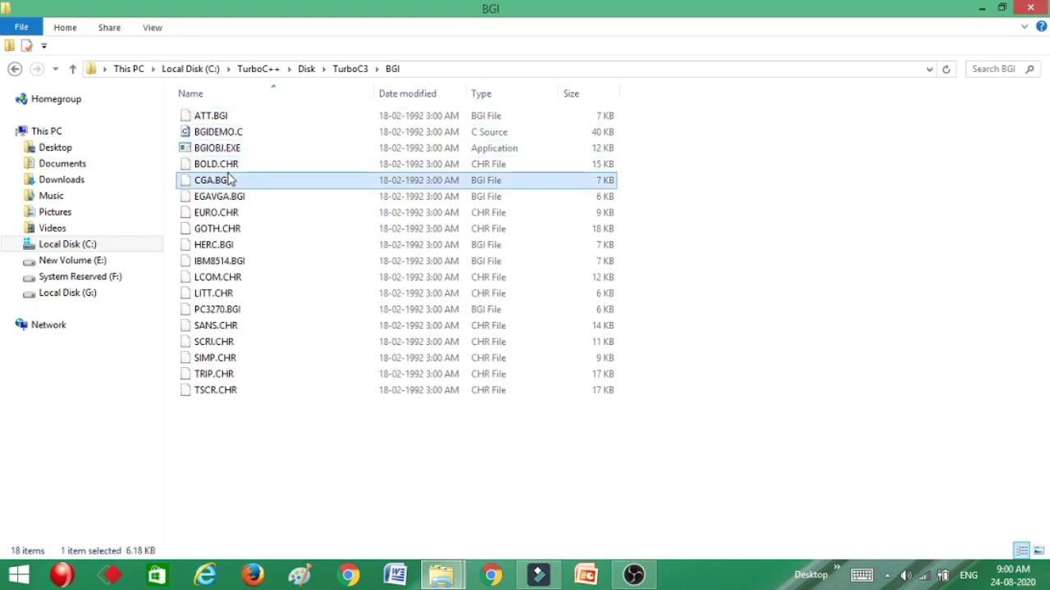
{"action": "left_click", "coordinate": [236, 203], "text": "ctrl"}
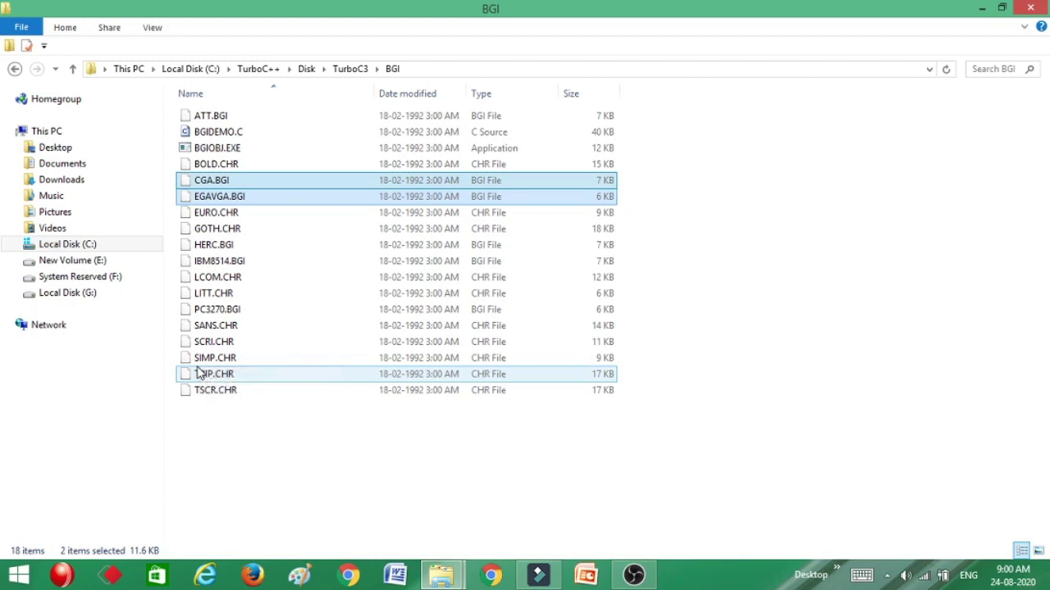
Paste the two copied BGI files into TurboC3's BIN folder, replacing the files of the same names.
{"action": "key", "text": "BackSpace"}
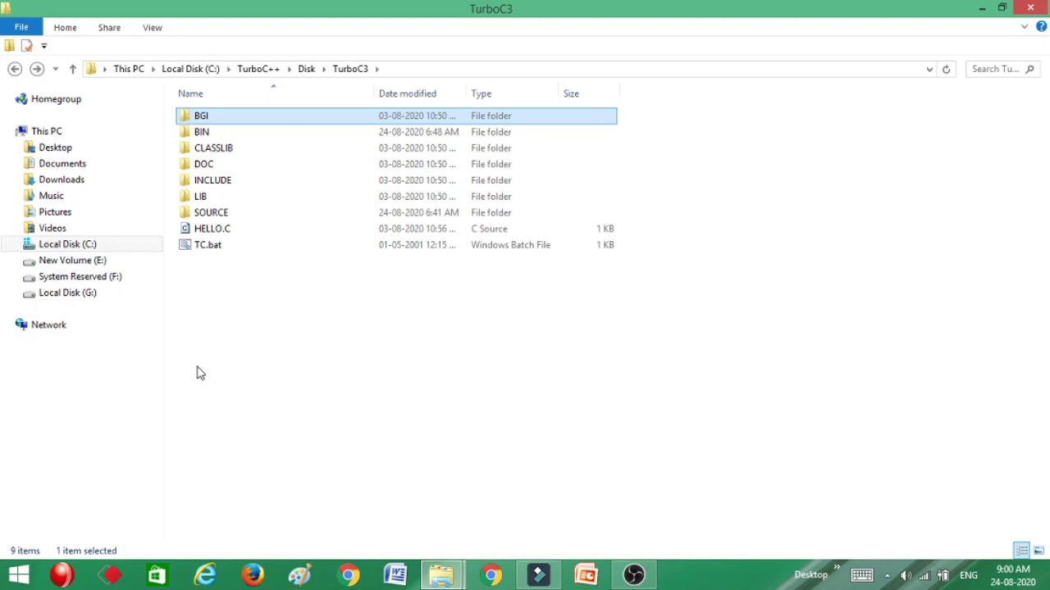
{"action": "left_click", "coordinate": [210, 136]}
{"action": "double_click", "coordinate": [211, 136]}
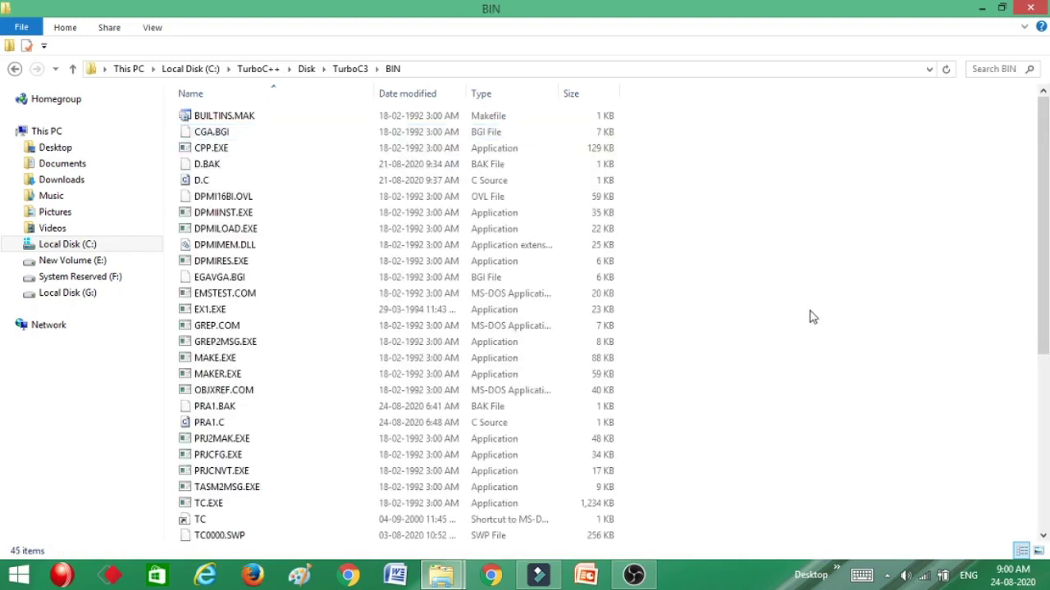
{"action": "key", "text": "ctrl+v"}
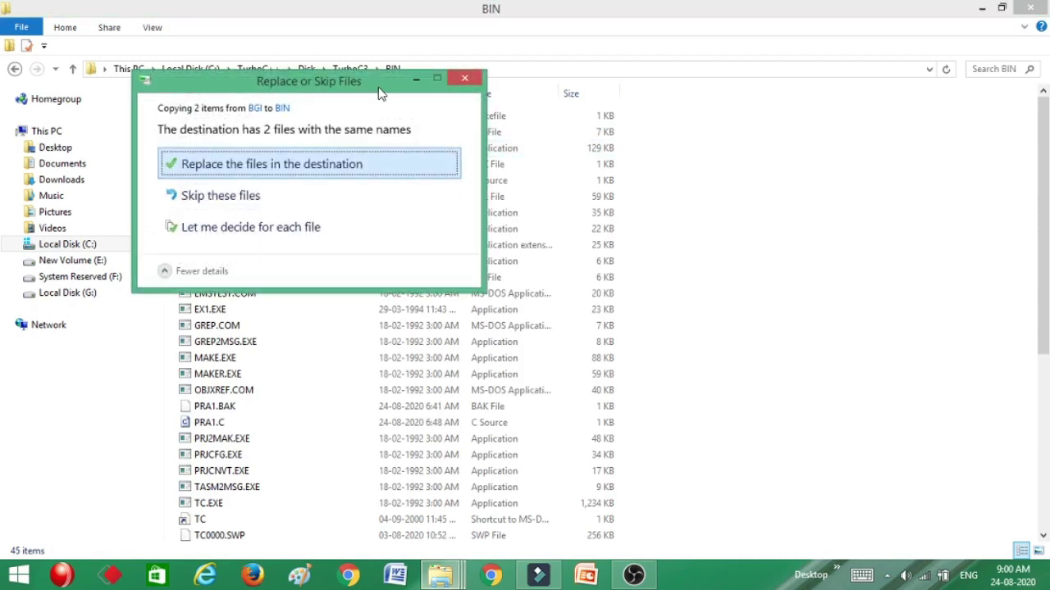
{"action": "left_click_drag", "start_coordinate": [382, 89], "coordinate": [449, 108]}
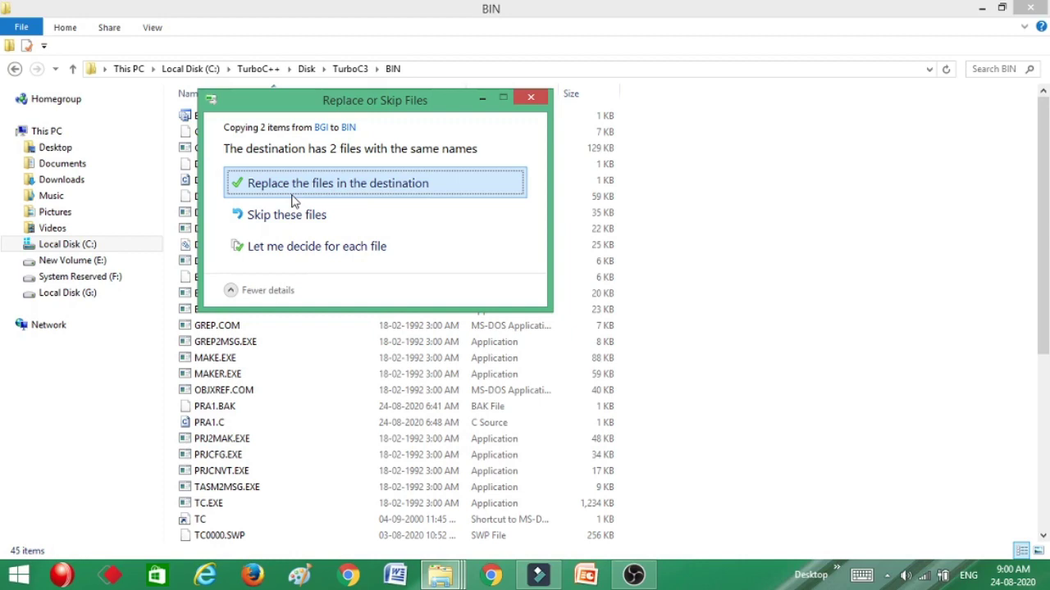
{"action": "left_click", "coordinate": [319, 193]}
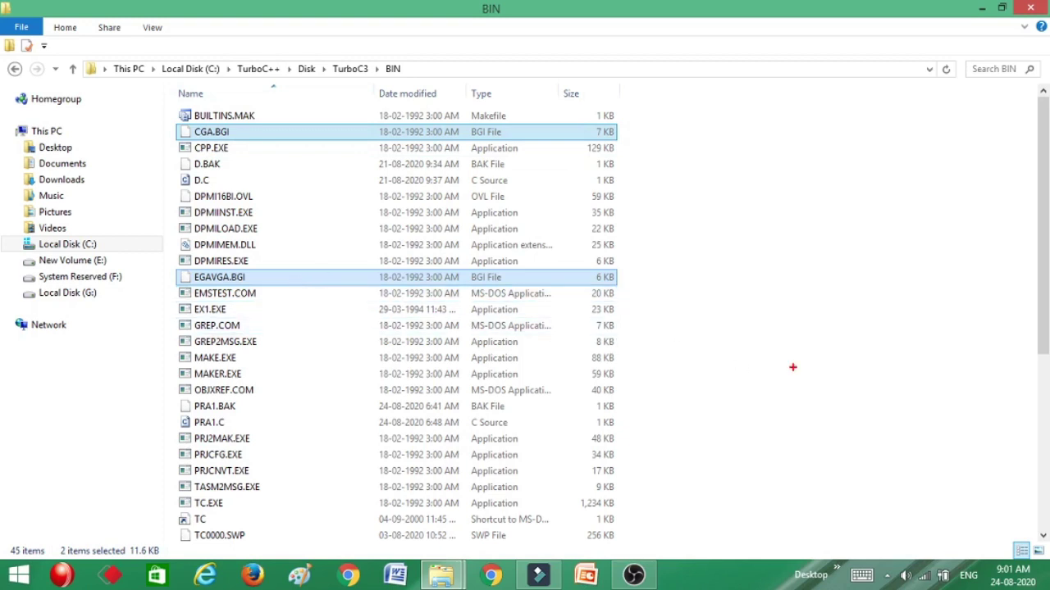
Circle EGAVGA.BGI and CGA.BGI in red in the BIN folder listing.
{"action": "mouse_move", "coordinate": [243, 291]}
{"action": "left_mouse_down"}
{"action": "mouse_move", "coordinate": [155, 284]}
{"action": "mouse_move", "coordinate": [271, 280]}
{"action": "mouse_move", "coordinate": [239, 290]}
{"action": "left_mouse_up"}
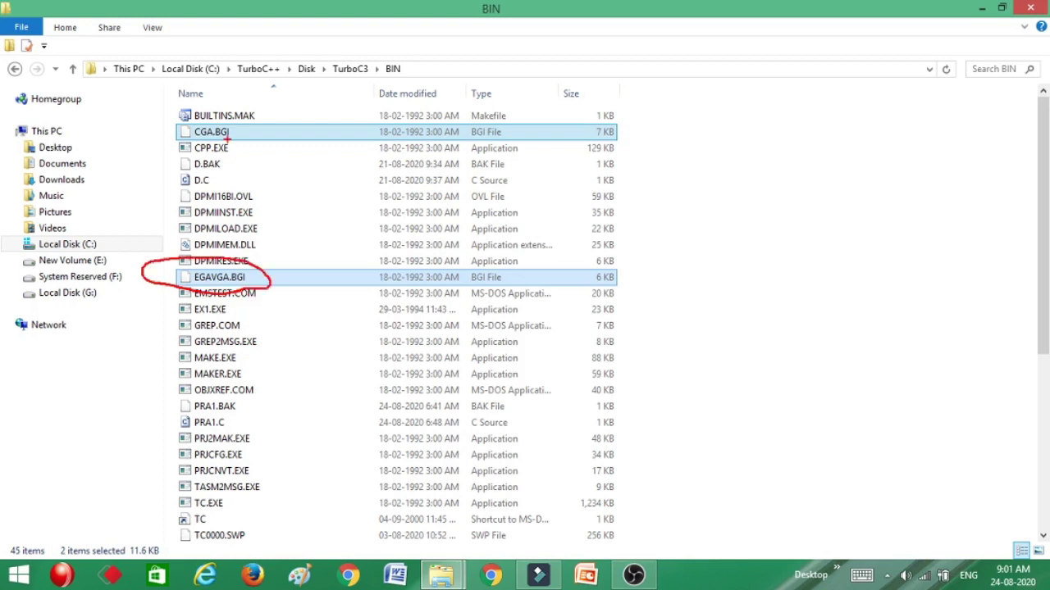
{"action": "mouse_move", "coordinate": [228, 145]}
{"action": "left_mouse_down"}
{"action": "mouse_move", "coordinate": [151, 105]}
{"action": "mouse_move", "coordinate": [236, 127]}
{"action": "mouse_move", "coordinate": [221, 143]}
{"action": "left_mouse_up"}
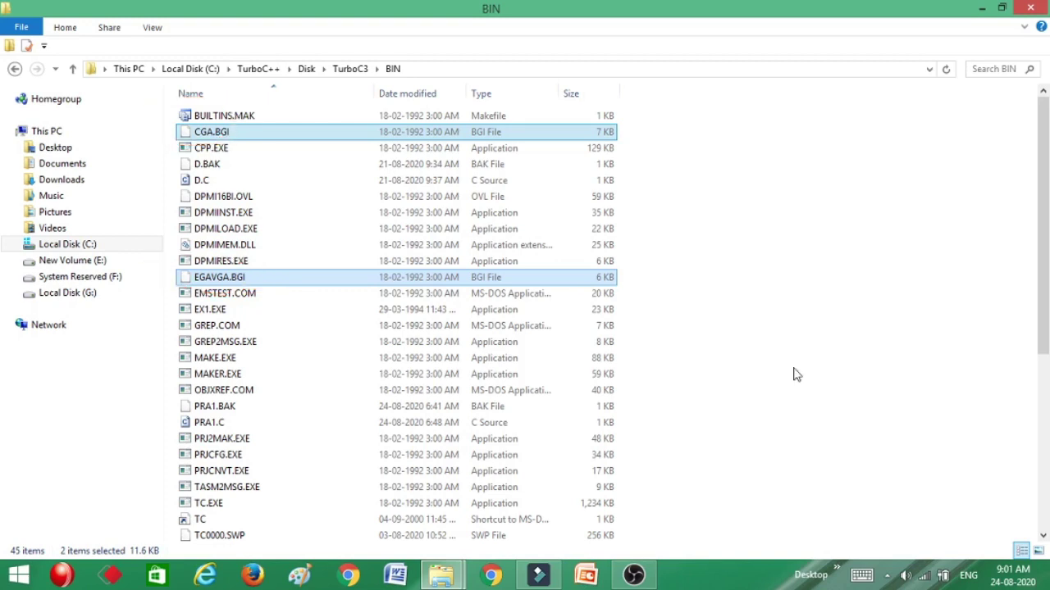
Close the BIN folder window and refresh the desktop.
{"action": "left_click", "coordinate": [1034, 10]}
{"action": "right_click", "coordinate": [672, 196]}
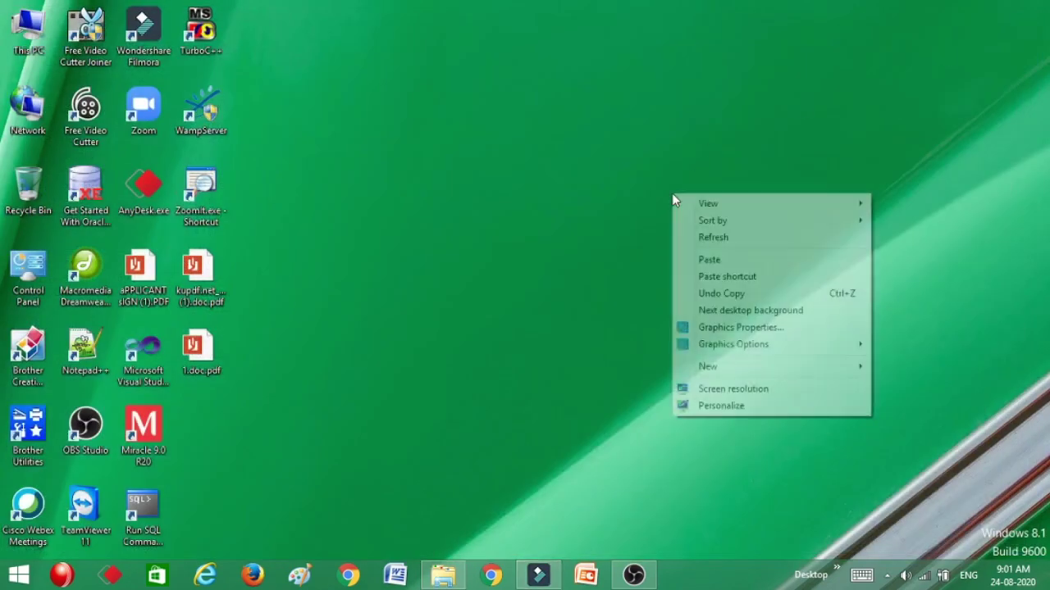
{"action": "left_click", "coordinate": [714, 239]}
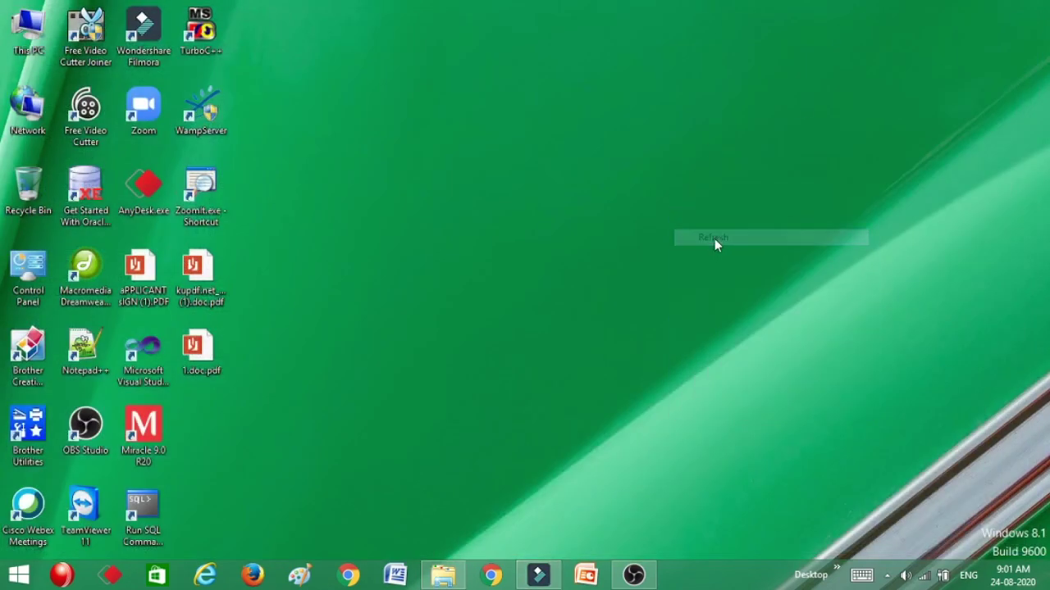
Open Sem-V Practical (1).pdf from the 504 folder under College_LockDwon_Work on Local Disk (G:).
{"action": "double_click", "coordinate": [31, 37]}
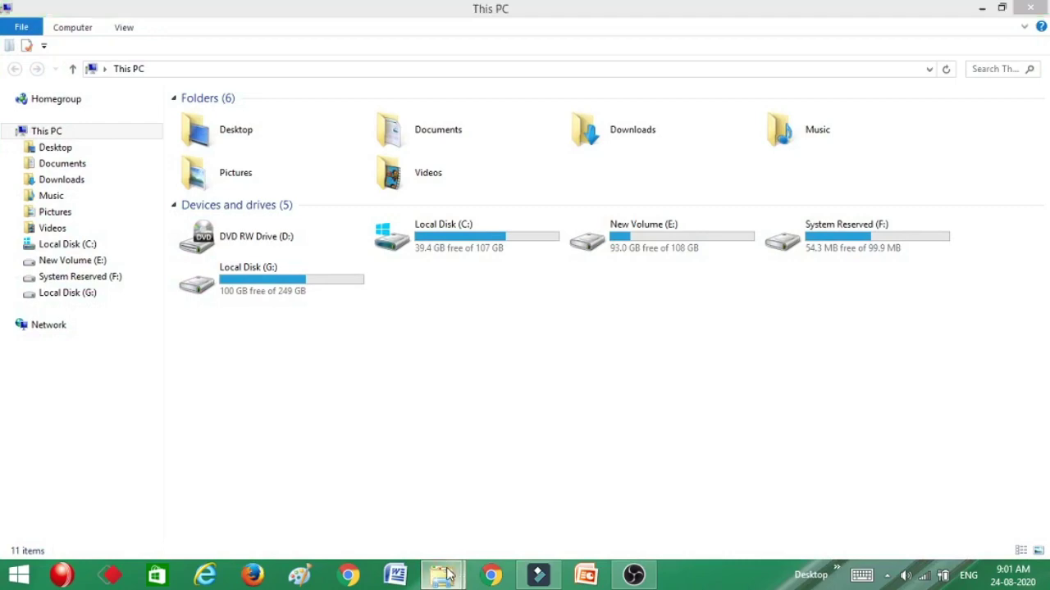
{"action": "mouse_move", "coordinate": [443, 572]}
{"action": "left_click", "coordinate": [384, 490]}
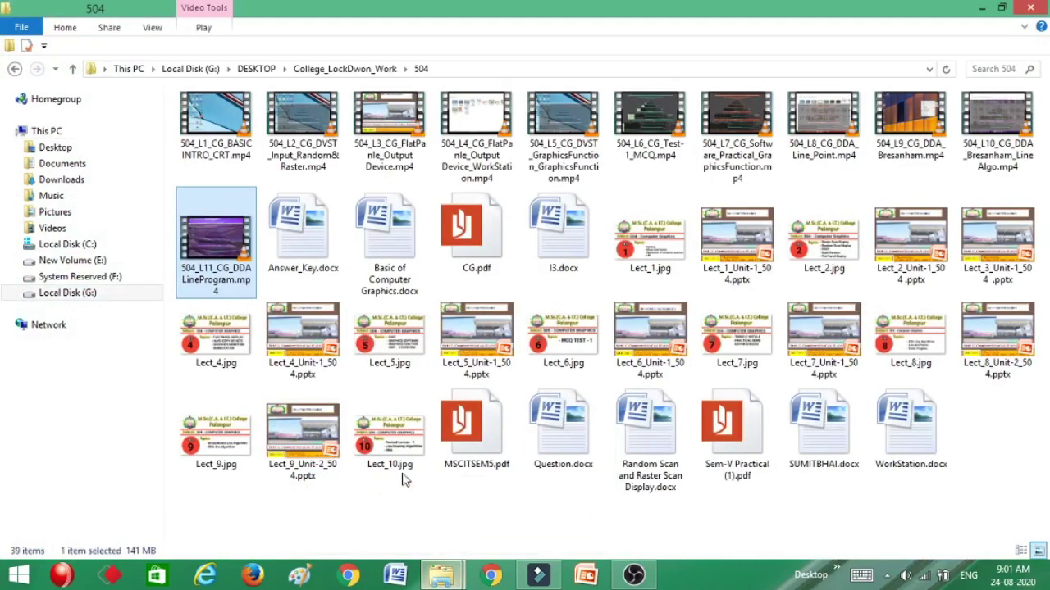
{"action": "double_click", "coordinate": [744, 439]}
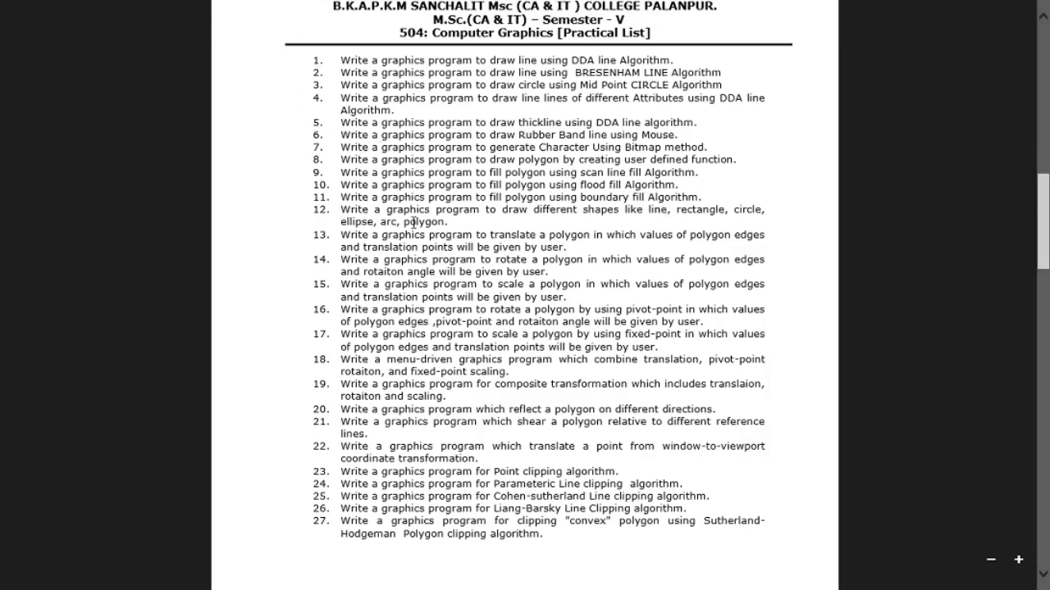
Put a red tick on item 1, the DDA line Algorithm program, in the Computer Graphics practical list.
{"action": "scroll", "coordinate": [414, 221], "scroll_direction": "down", "scroll_amount": 1}
{"action": "scroll", "coordinate": [414, 222], "scroll_direction": "up", "scroll_amount": 2}
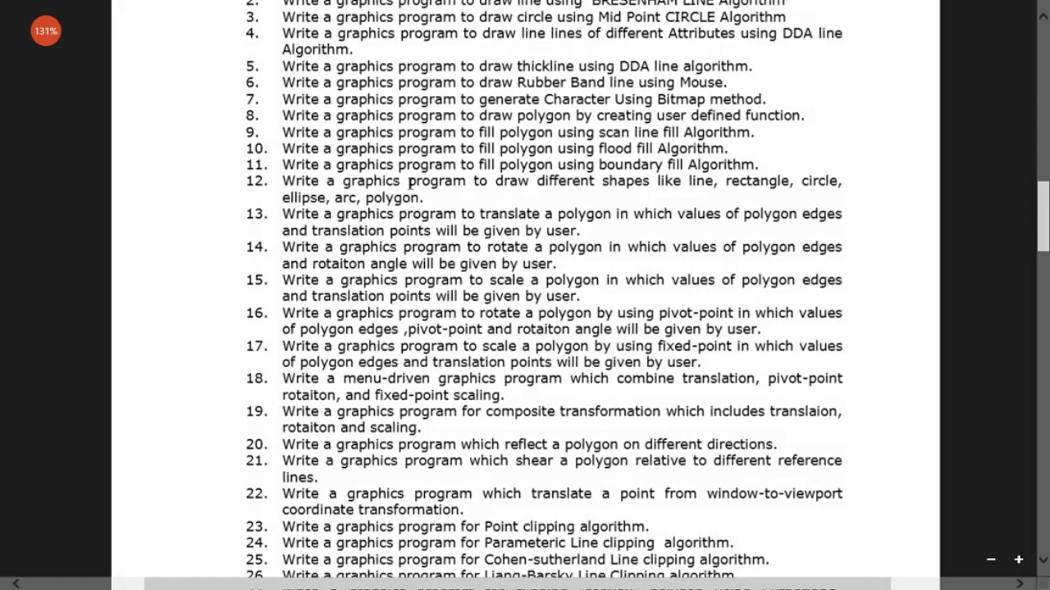
{"action": "left_click_drag", "start_coordinate": [410, 180], "coordinate": [463, 242]}
{"action": "left_click", "coordinate": [565, 277]}
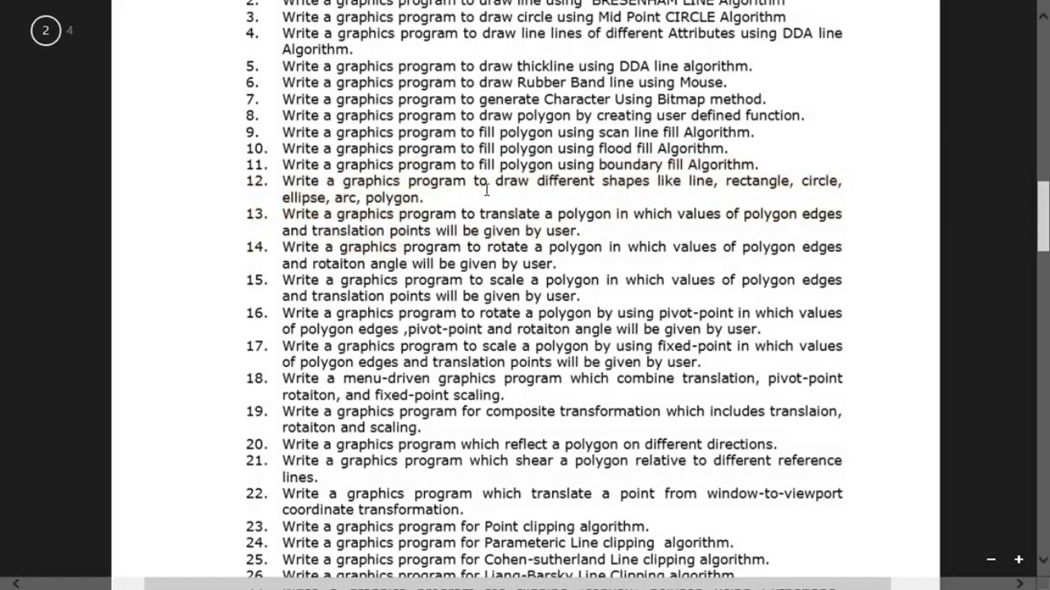
{"action": "scroll", "coordinate": [587, 244], "scroll_direction": "up", "scroll_amount": 3}
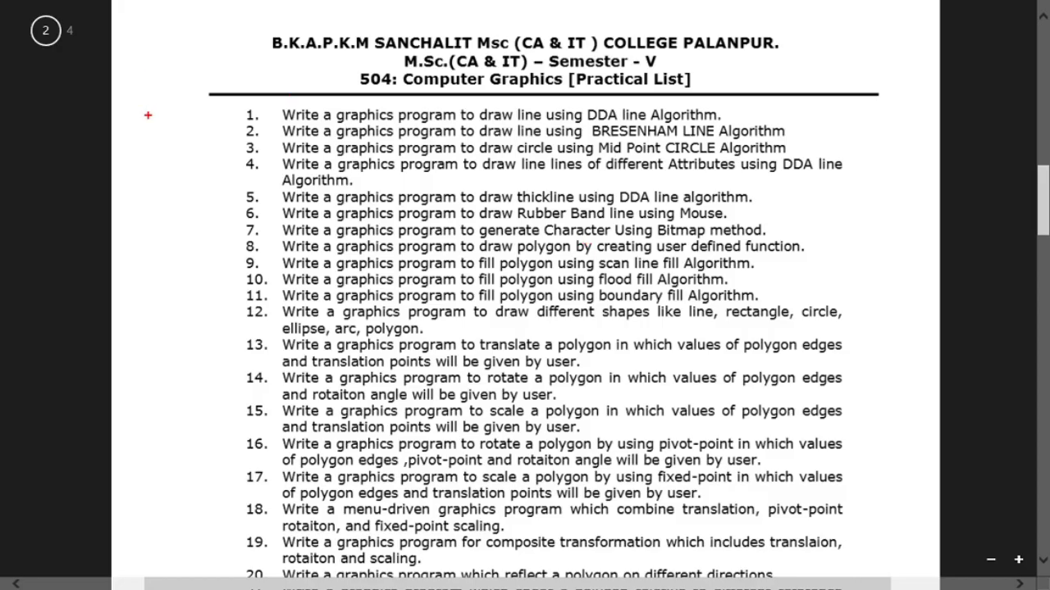
{"action": "left_click_drag", "start_coordinate": [225, 122], "coordinate": [264, 105]}
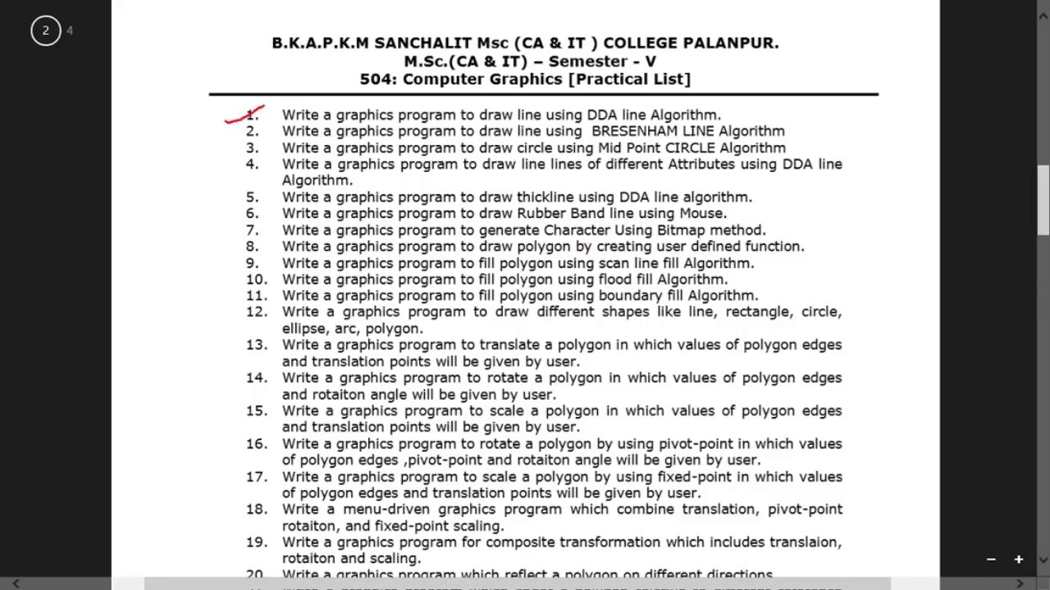